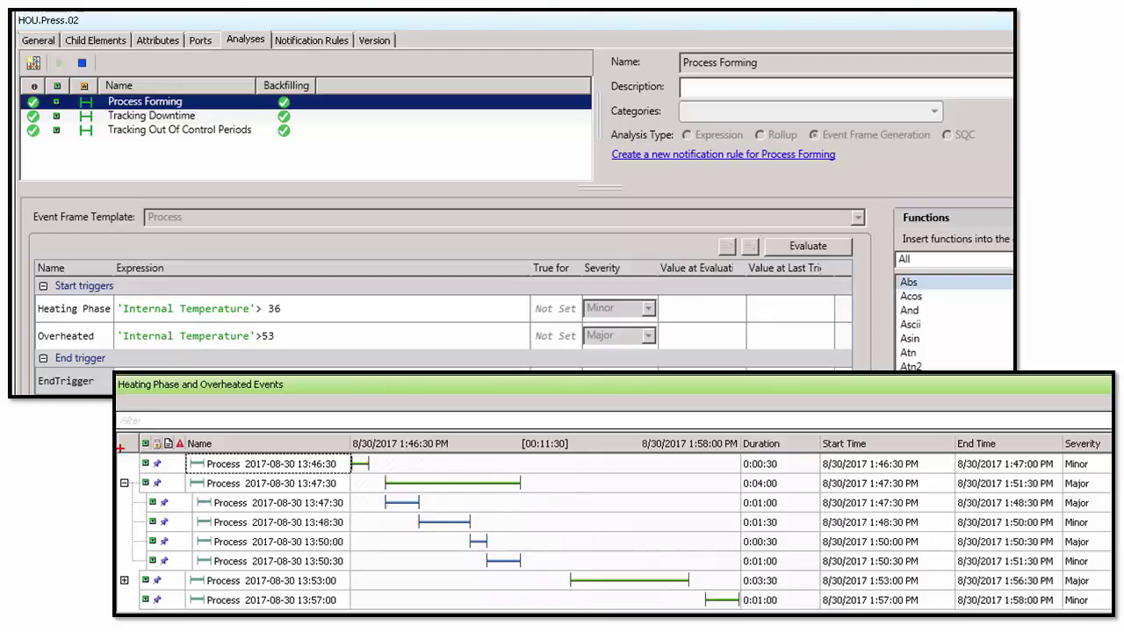
Mark the heating and overheated phases on the trend, then show HOU.Press.05's attributes.
mouse_move(136, 475)
mouse_down()
mouse_move(533, 591)
mouse_move(552, 575)
mouse_up()
drag(26, 259, 315, 356)
drag(580, 253, 668, 350)
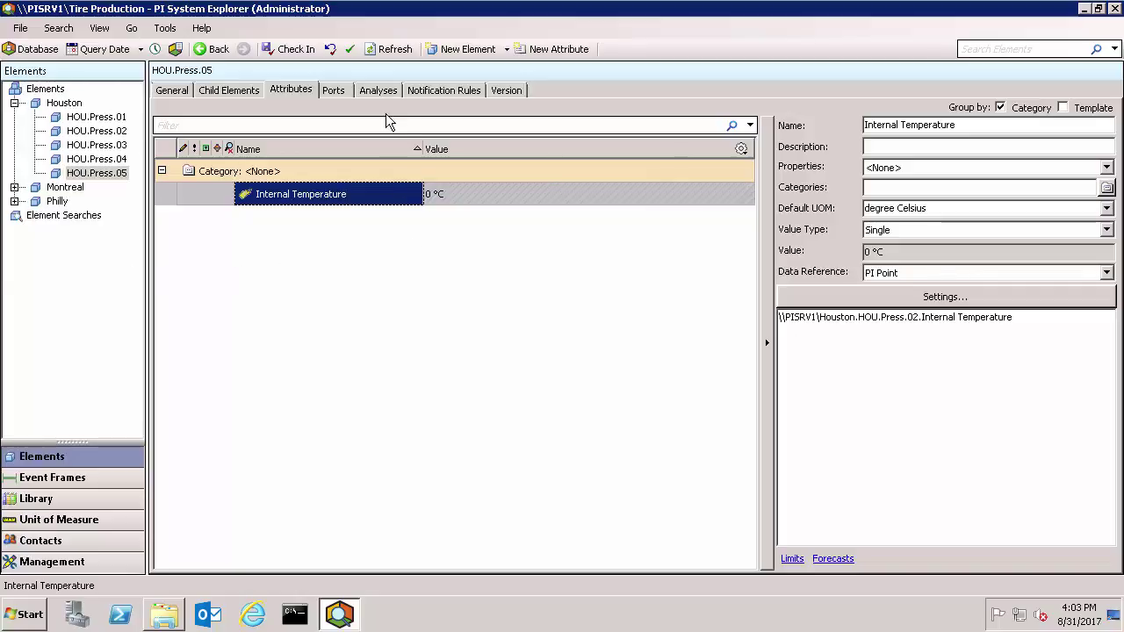
Add an analysis named 'Heating Process' to HOU.Press.05 of type Event Frame Generation.
click(379, 90)
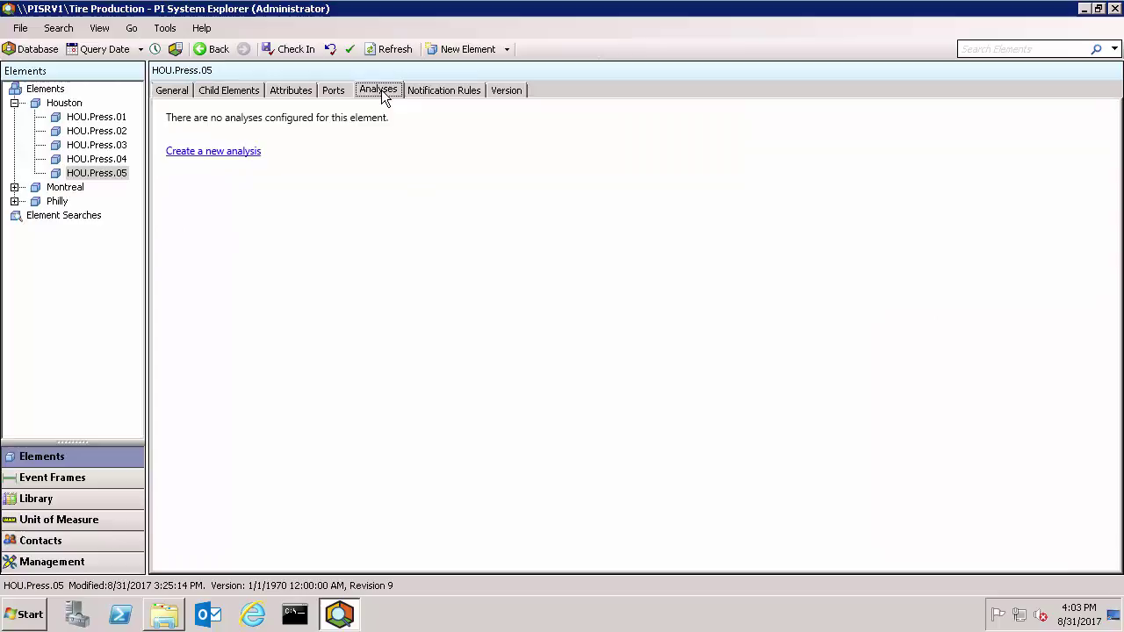
click(223, 155)
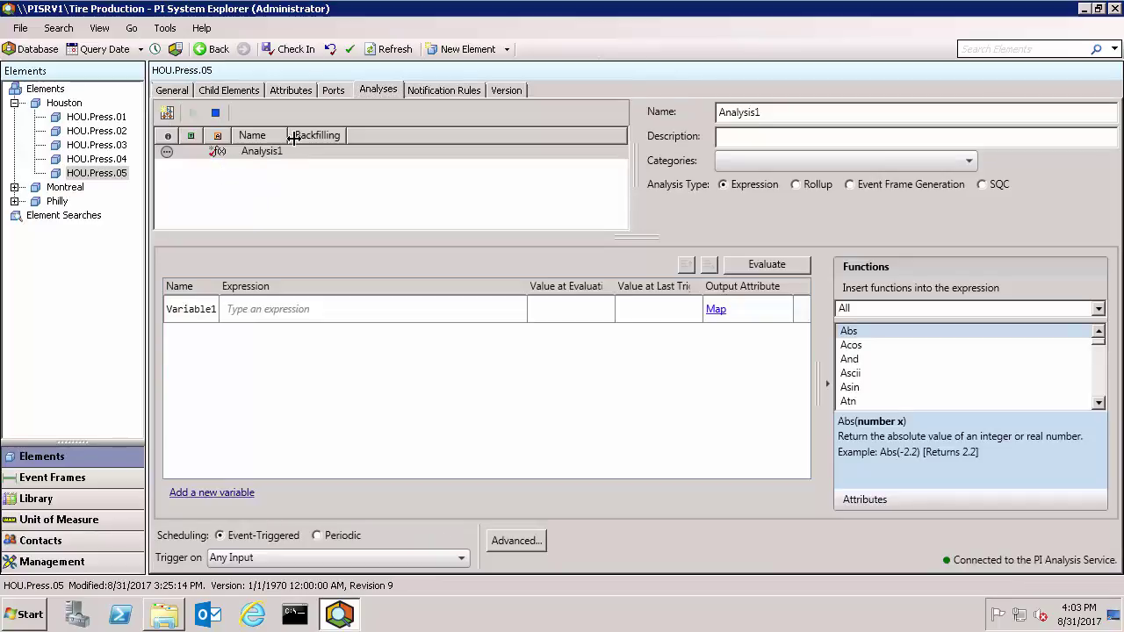
drag(290, 138, 373, 138)
drag(781, 115, 707, 115)
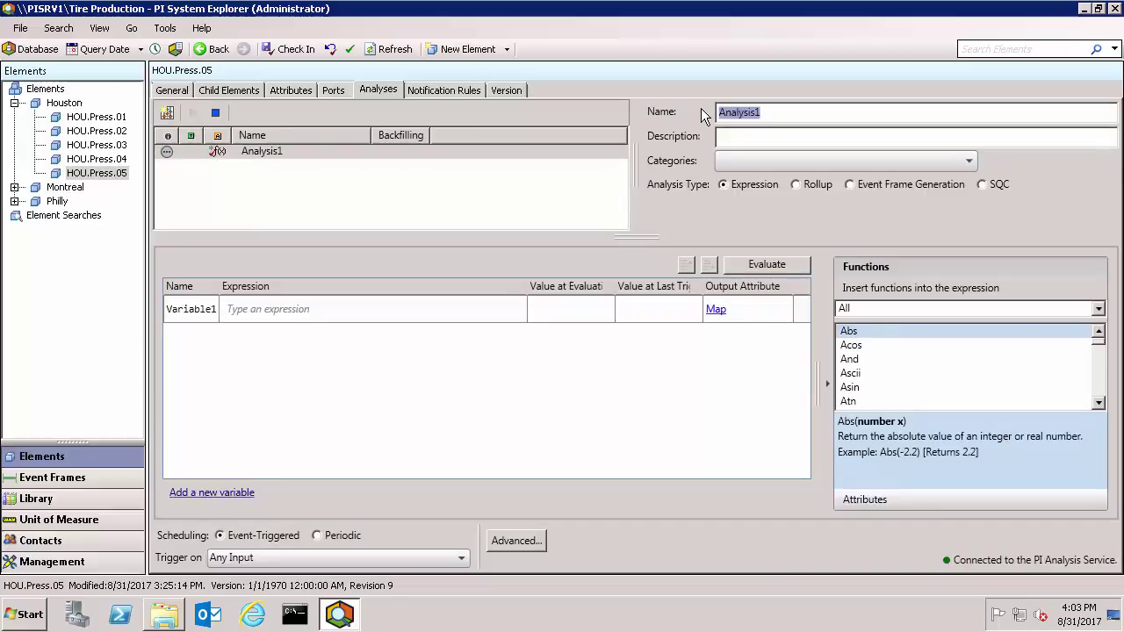
text(Heating Process)
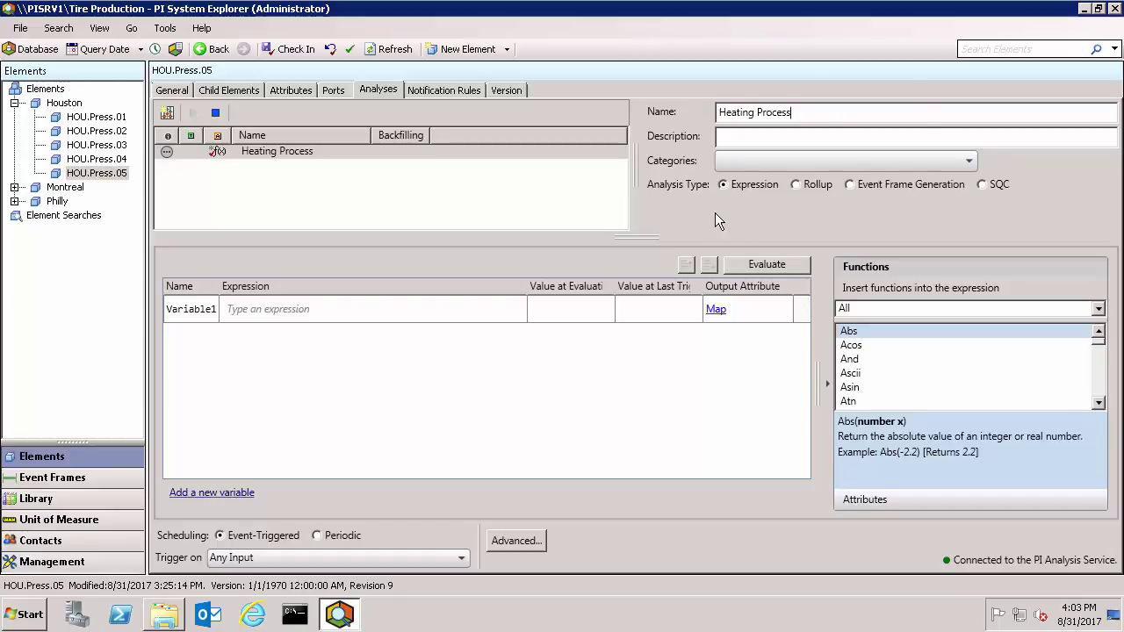
click(849, 185)
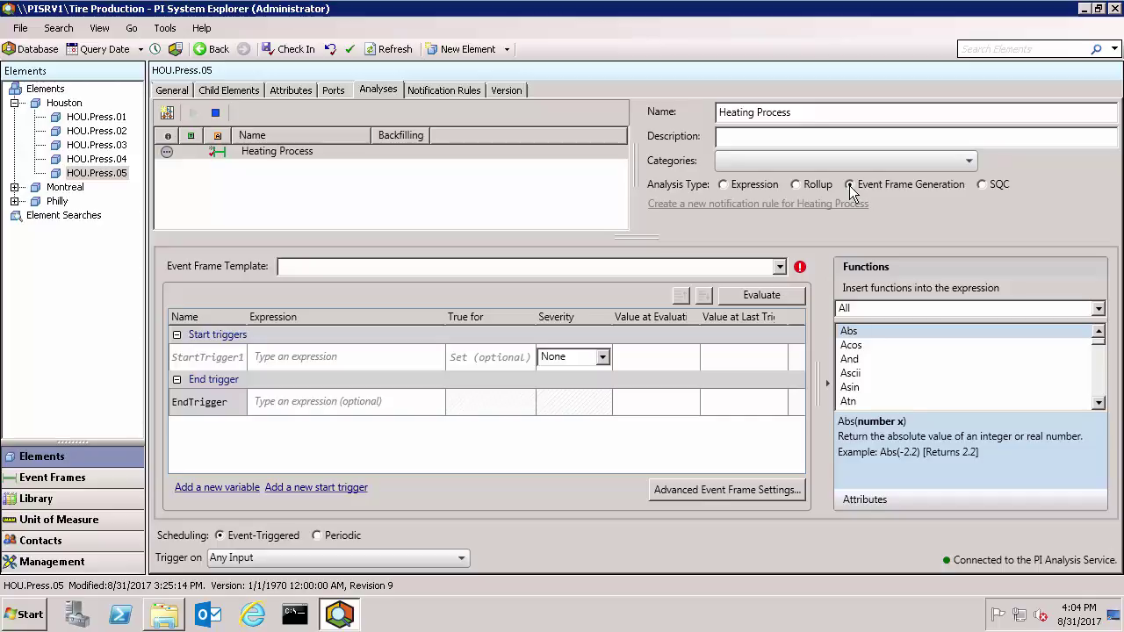
Use the Process template with StartTrigger1 'Internal Temperature'>36 at Information severity.
click(779, 266)
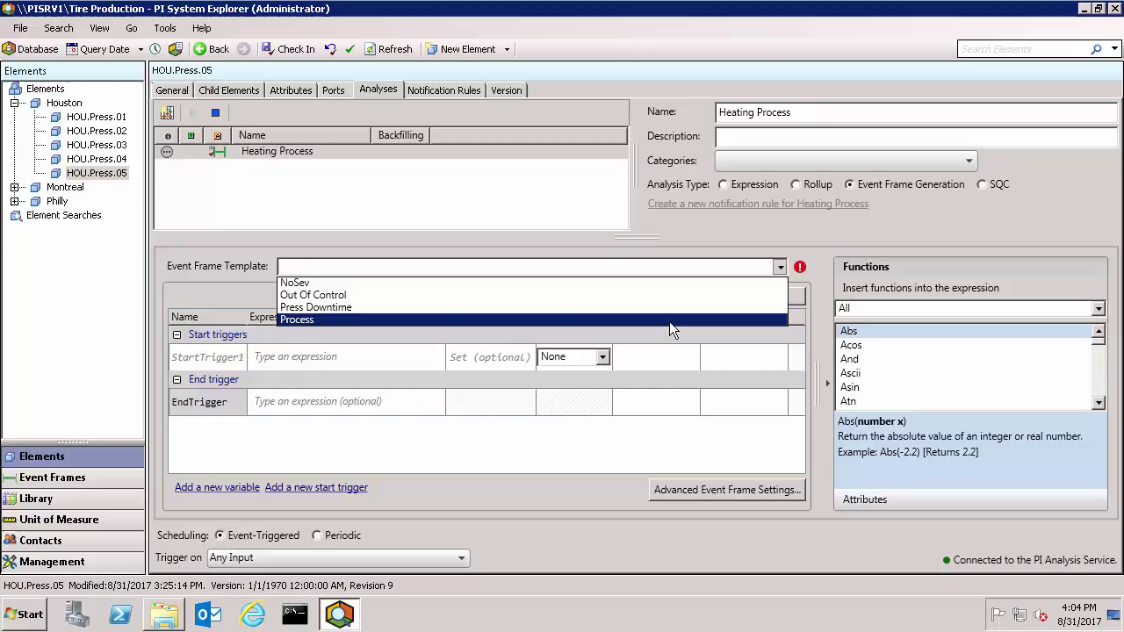
click(670, 321)
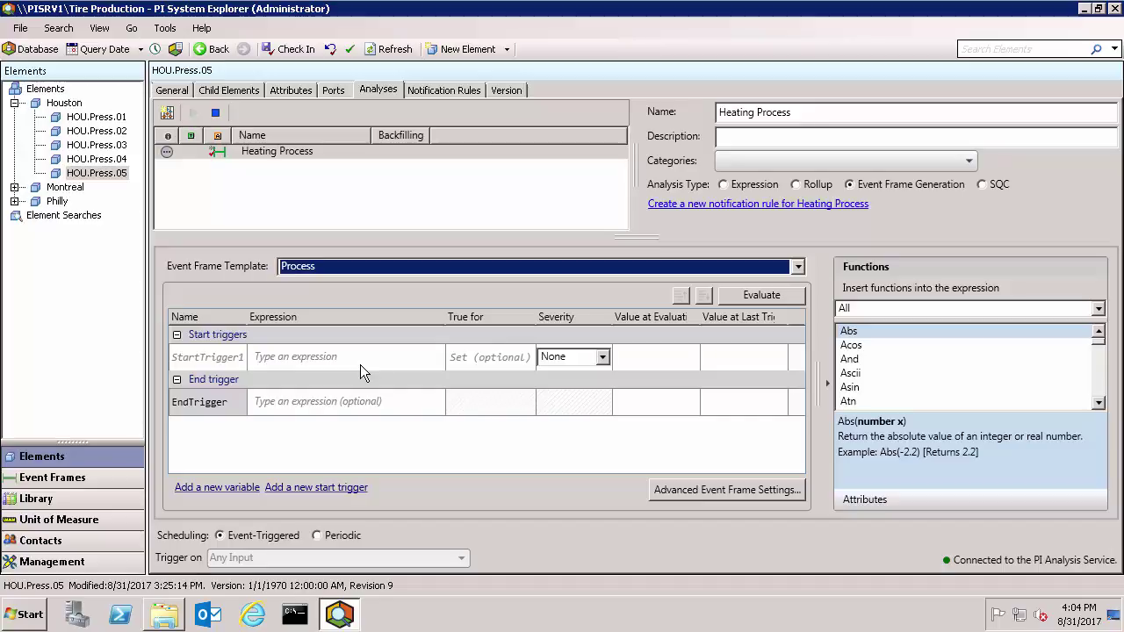
click(360, 365)
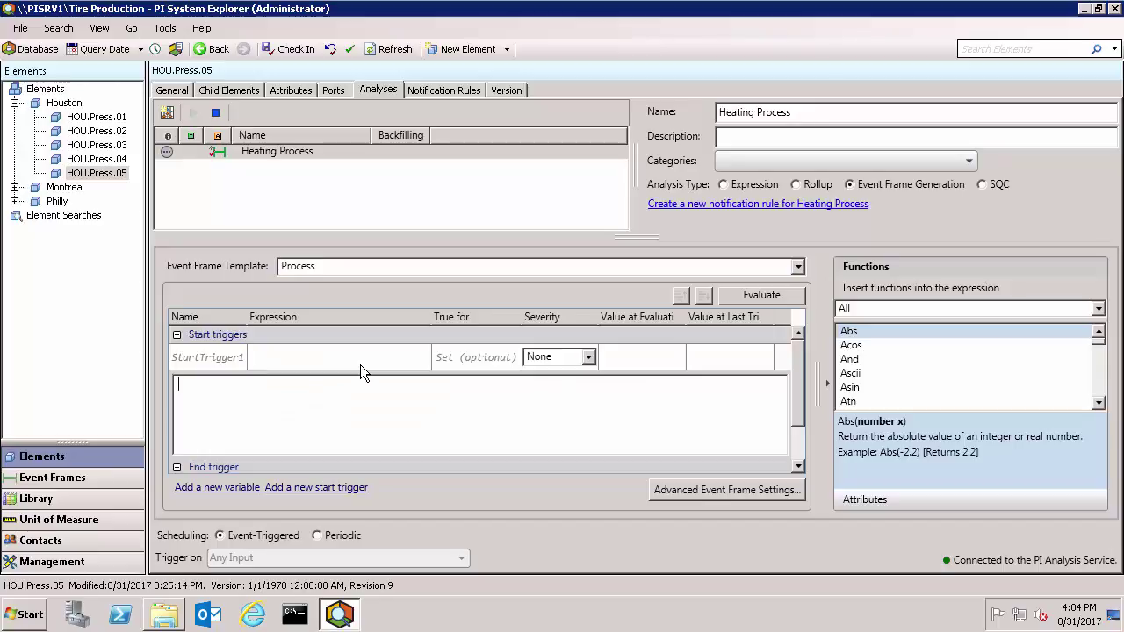
text('i)
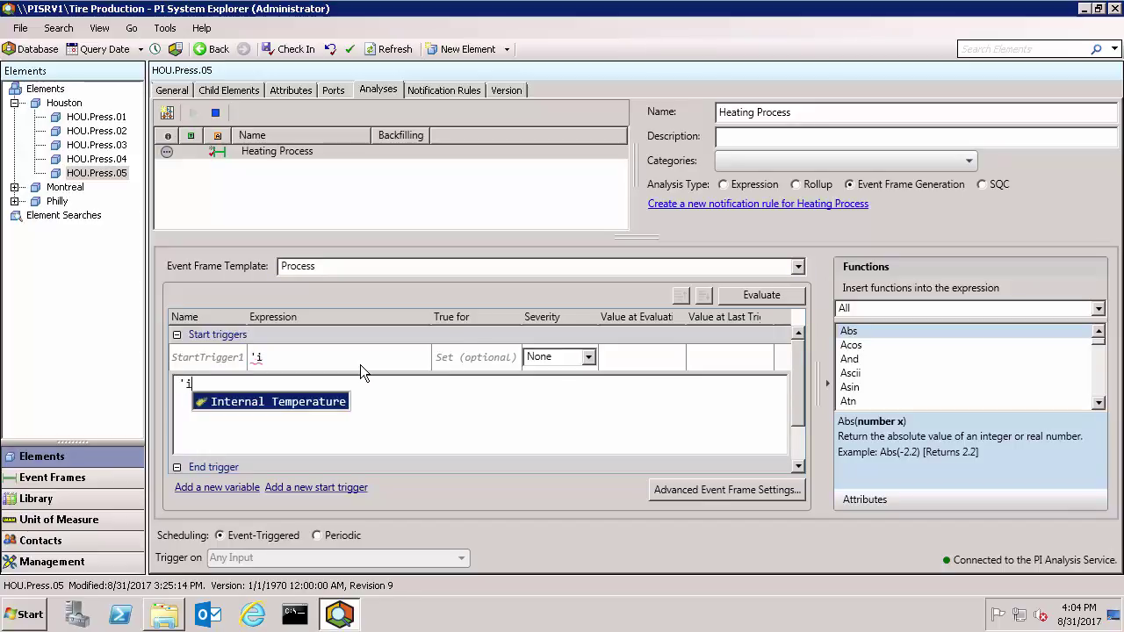
text(n)
key(Return)
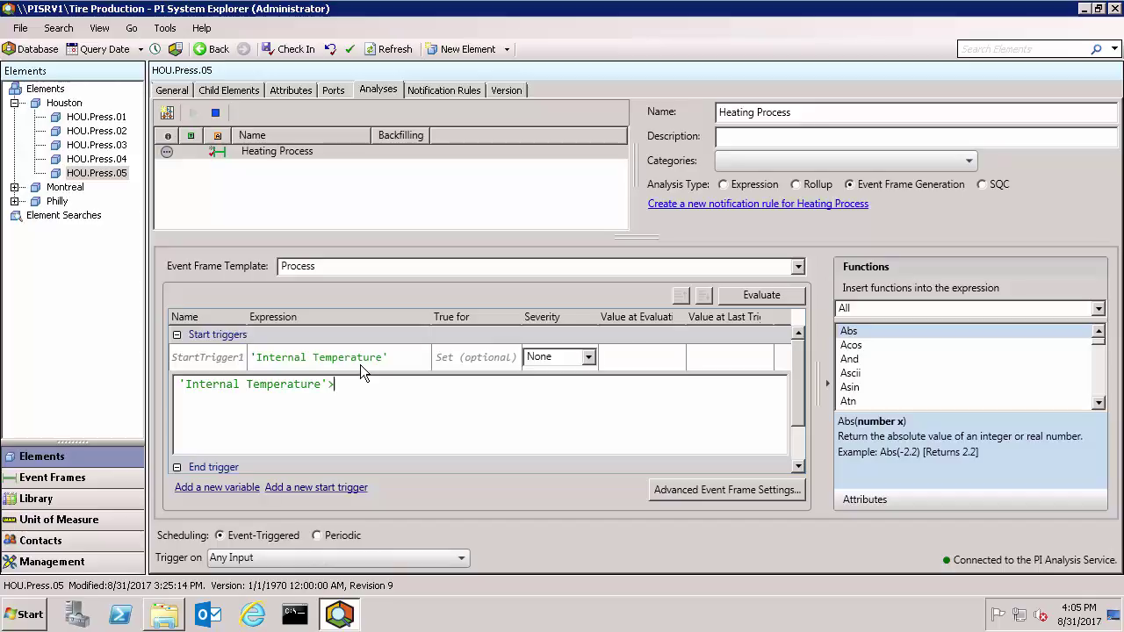
text(36)
click(588, 356)
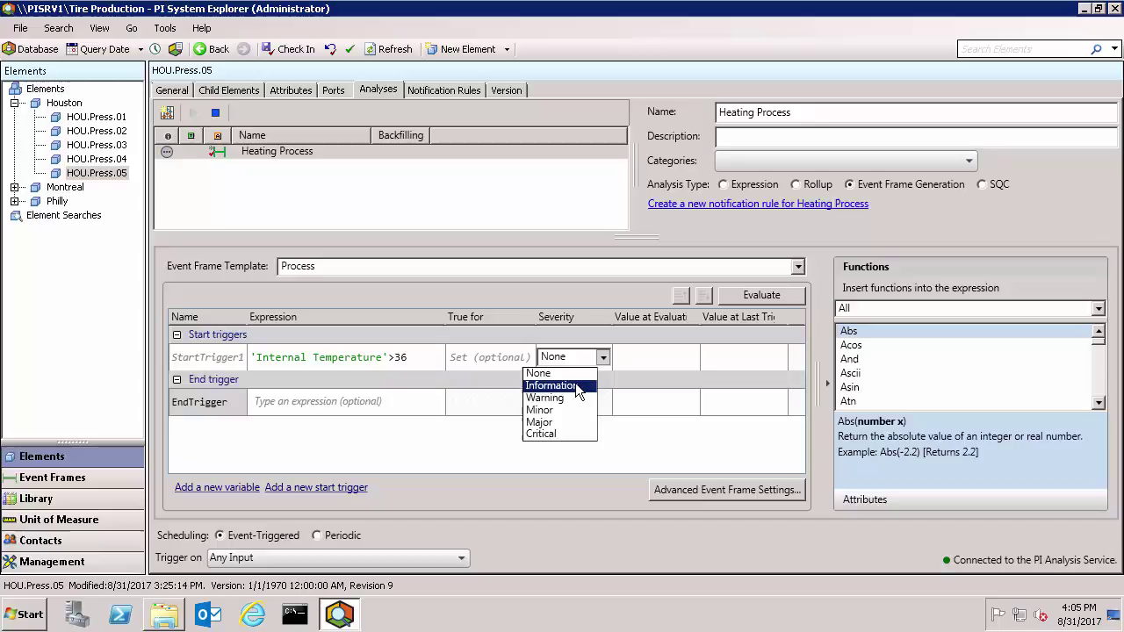
click(576, 386)
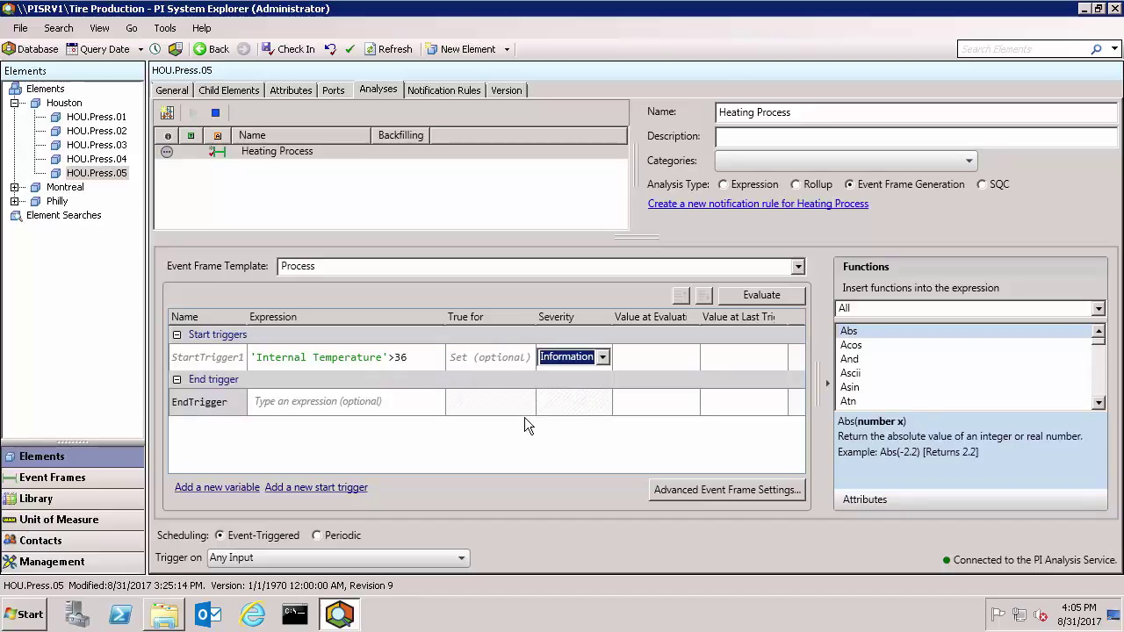
Add StartTrigger2 'Internal Temperature'>53 with Critical severity.
click(334, 488)
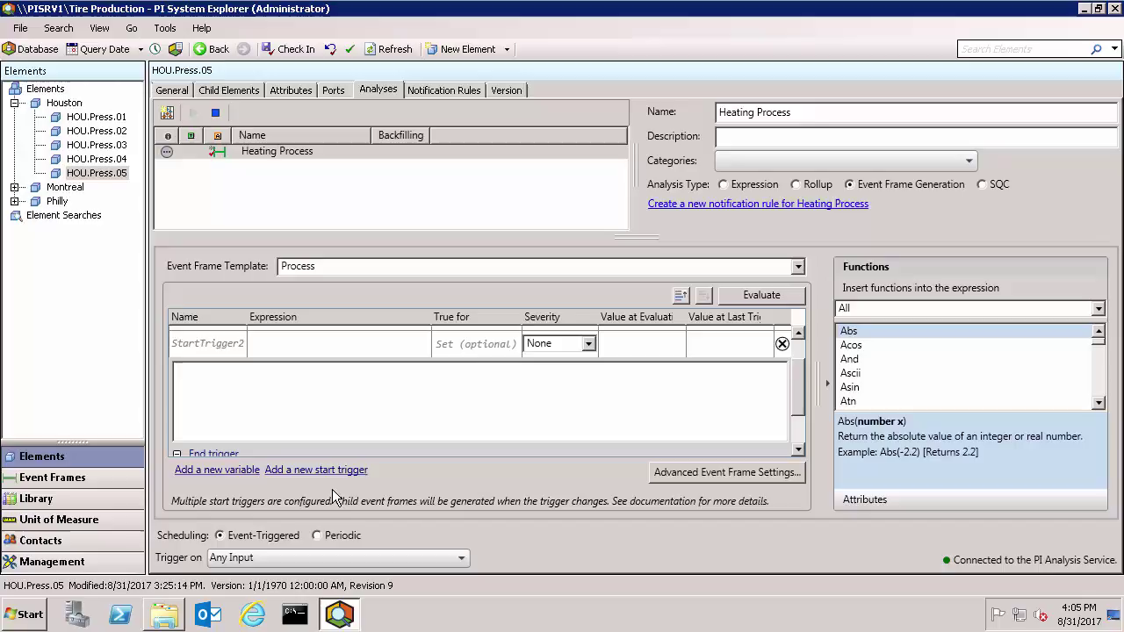
text('i)
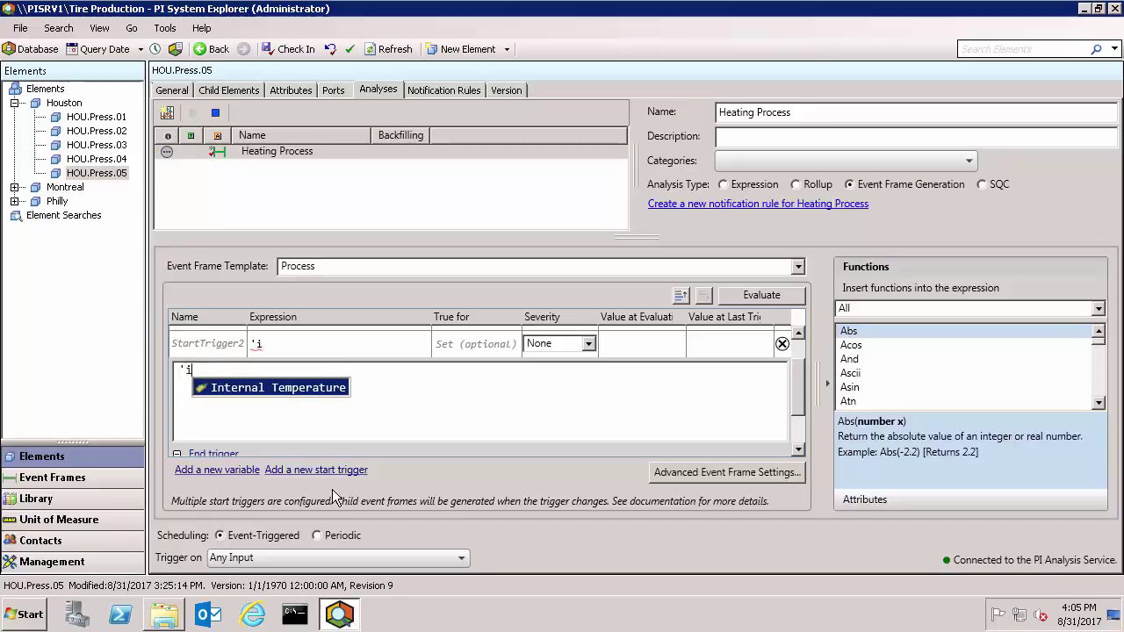
key(Return)
text(>53)
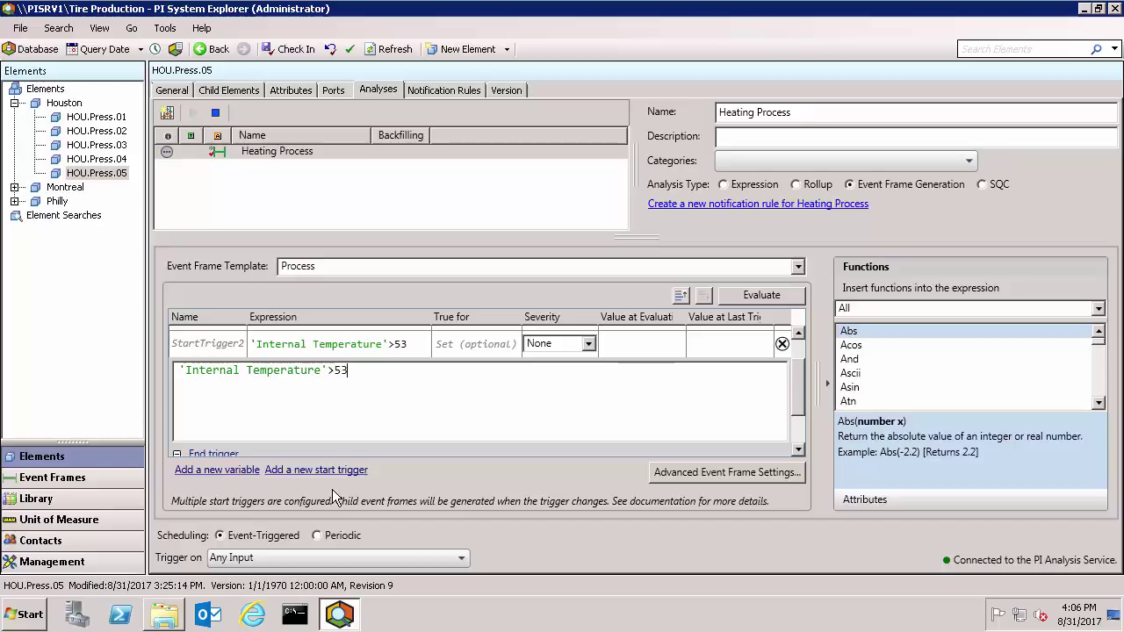
click(589, 344)
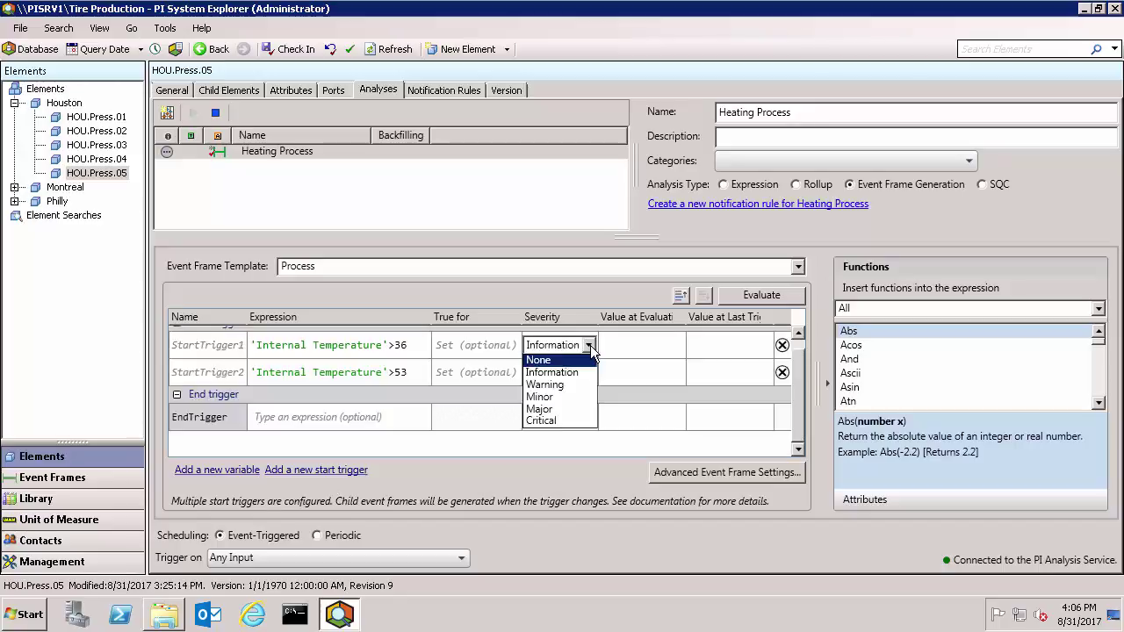
click(565, 423)
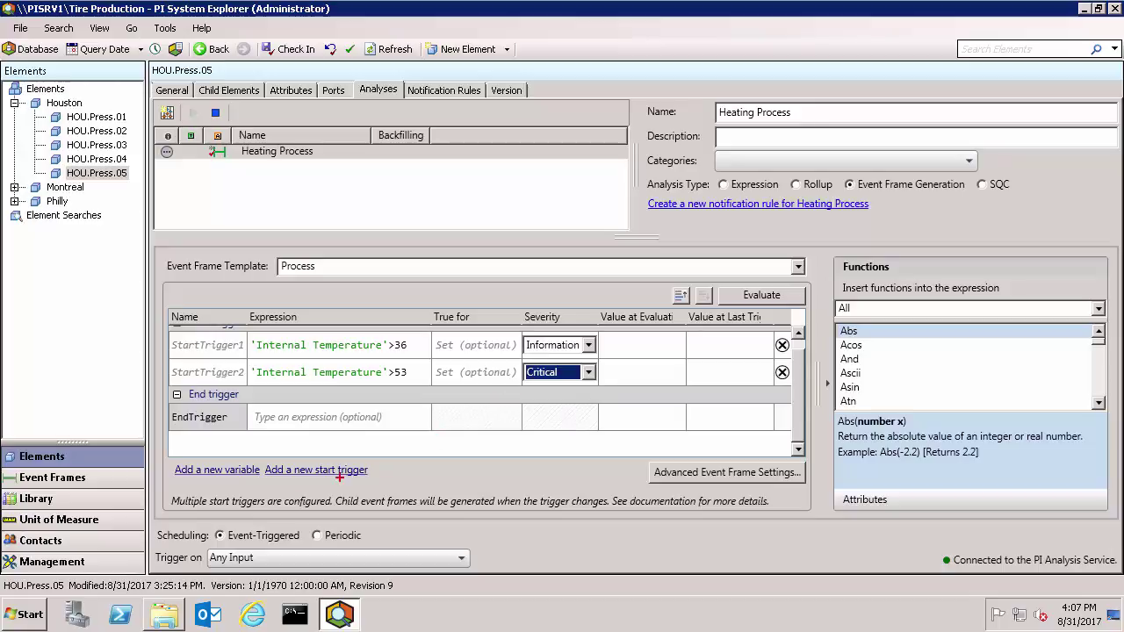
Check in the Heating Process analysis with its Information and Critical triggers.
drag(149, 512, 481, 571)
click(297, 49)
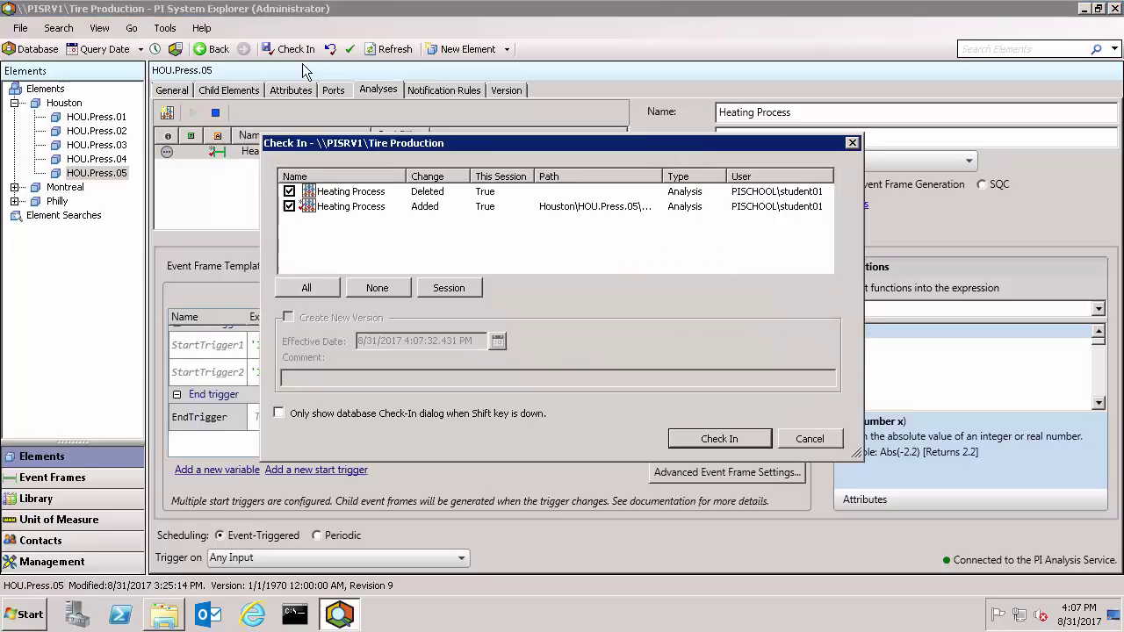
click(708, 437)
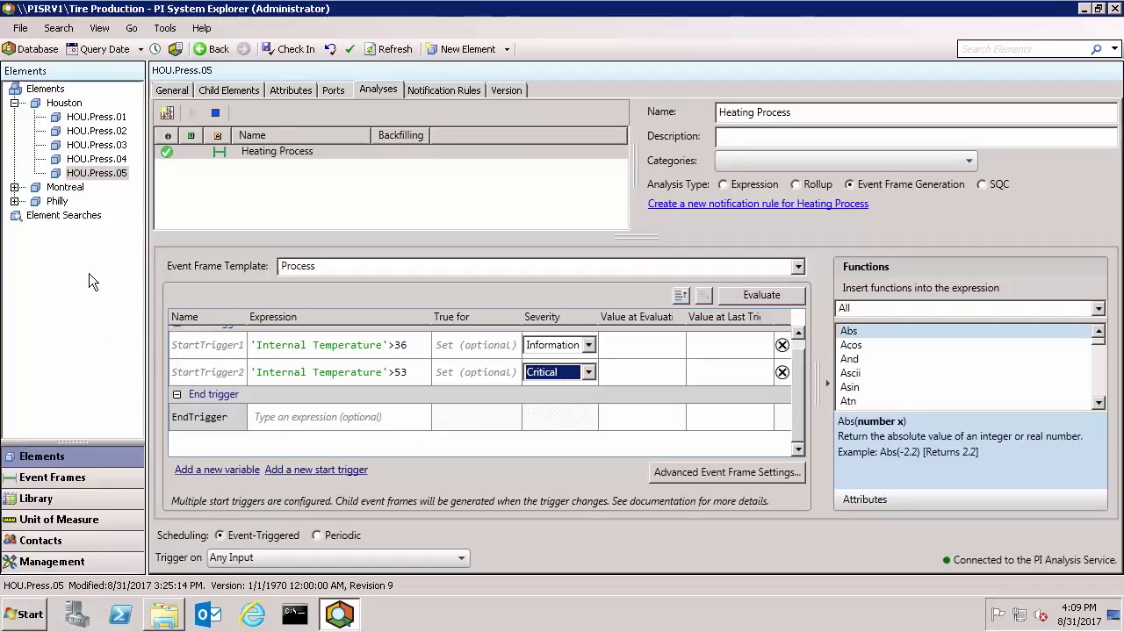
Start a new event frame search using the Active Between time mode.
click(96, 479)
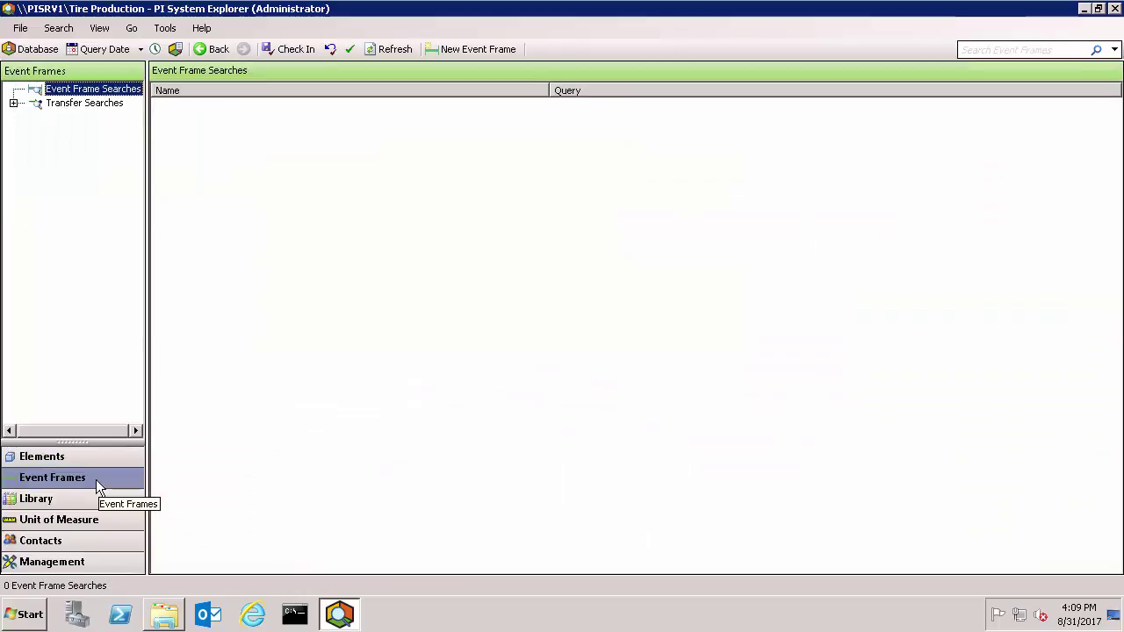
right_click(96, 95)
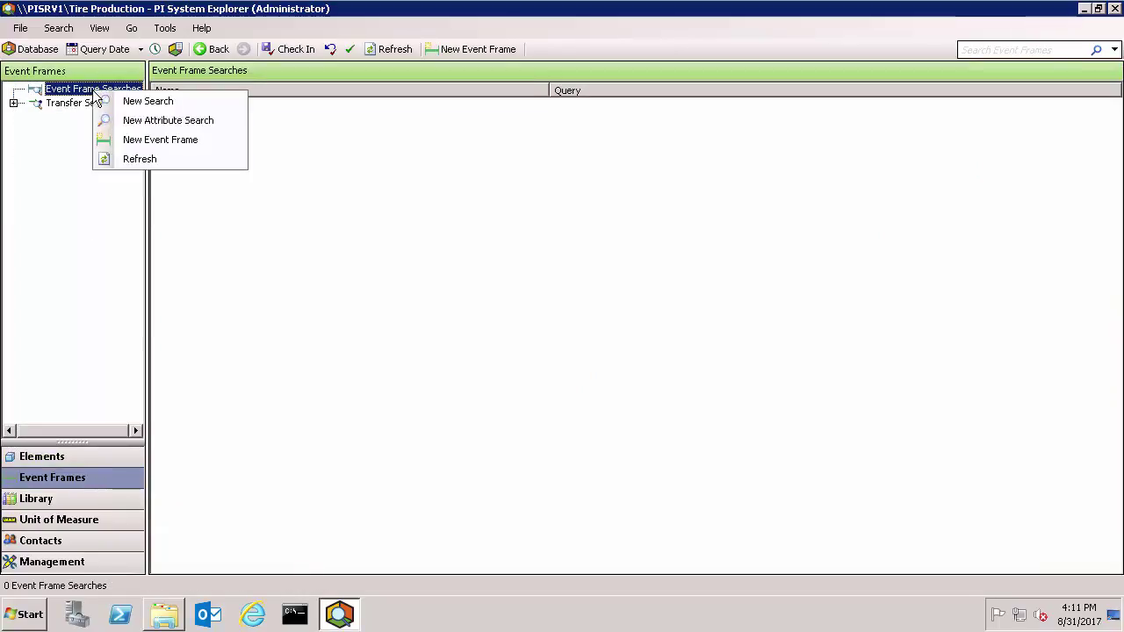
click(142, 103)
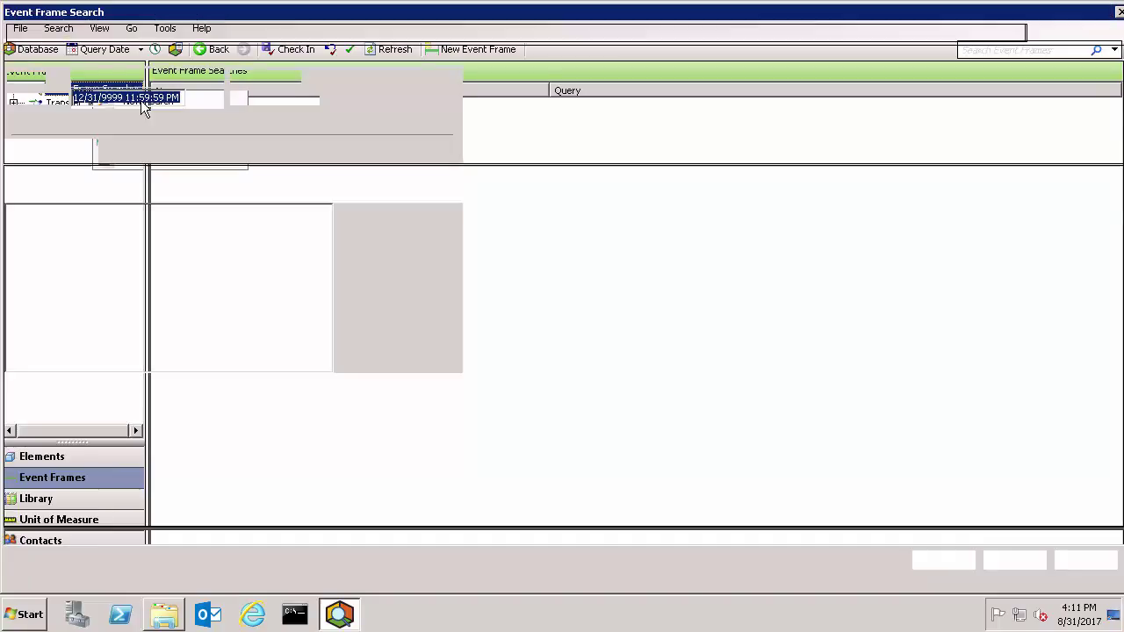
click(216, 76)
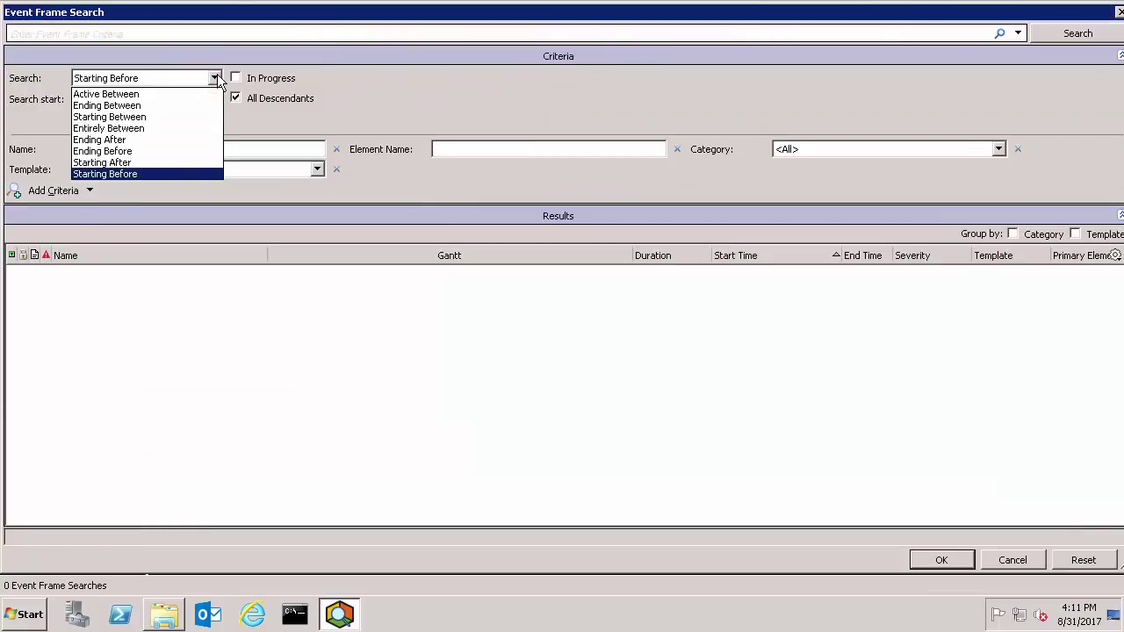
click(165, 94)
Set the search window to 30-aug-17 22:05 through 22:17.
click(135, 98)
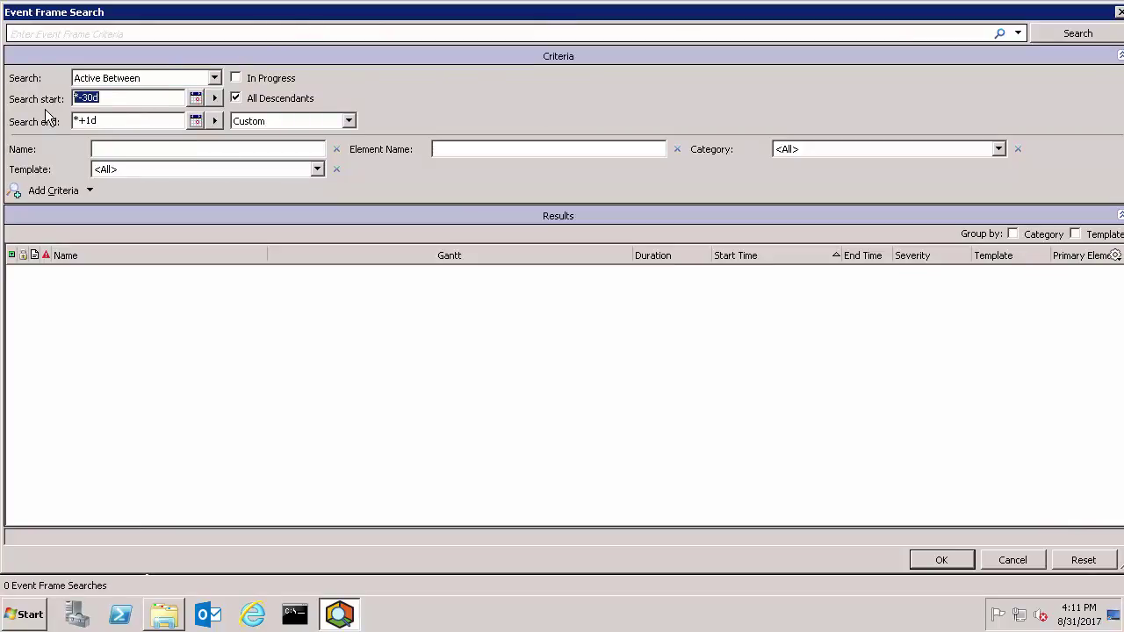
key(Tab)
text(30-aug-17 22:05)
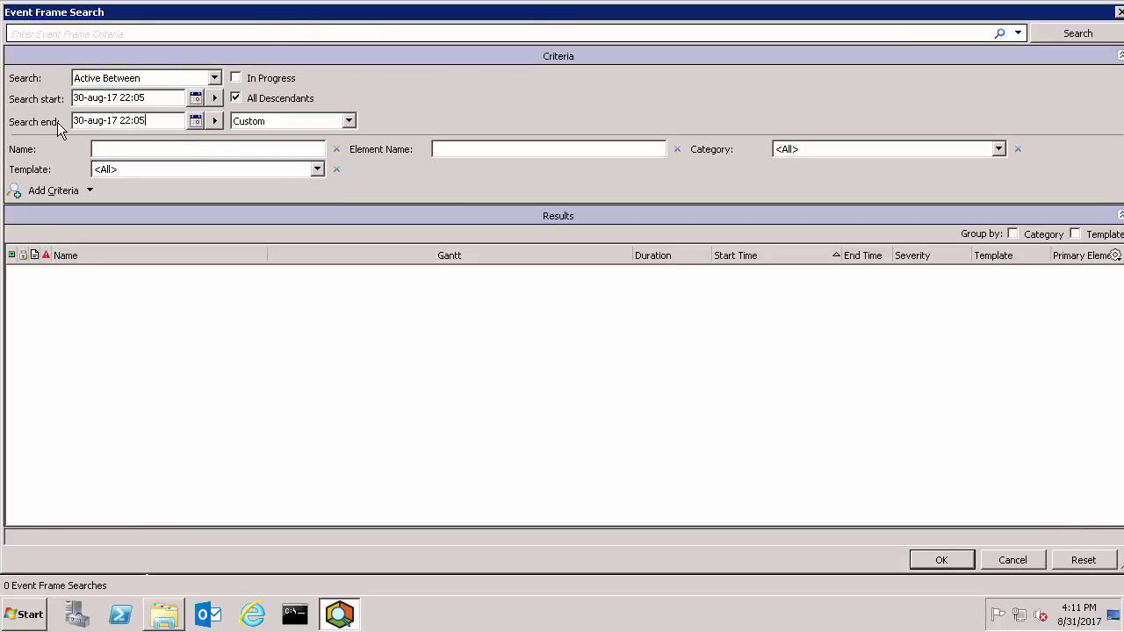
key(BackSpace)
text(17)
Filter the search to the Process template and element name hou*5.
click(316, 171)
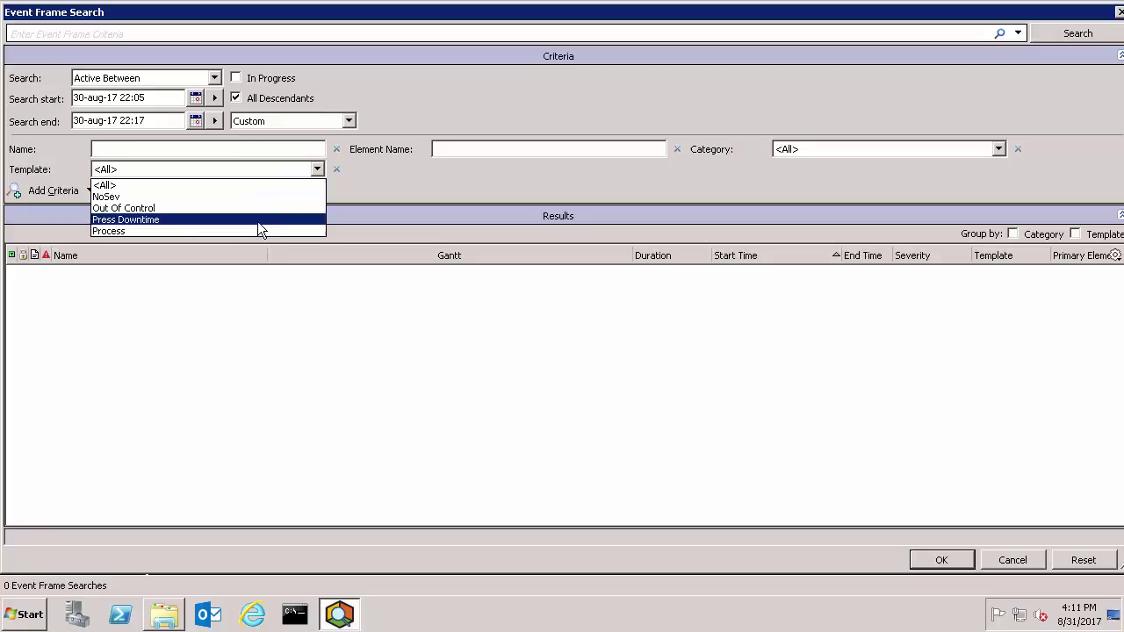
click(231, 232)
click(448, 148)
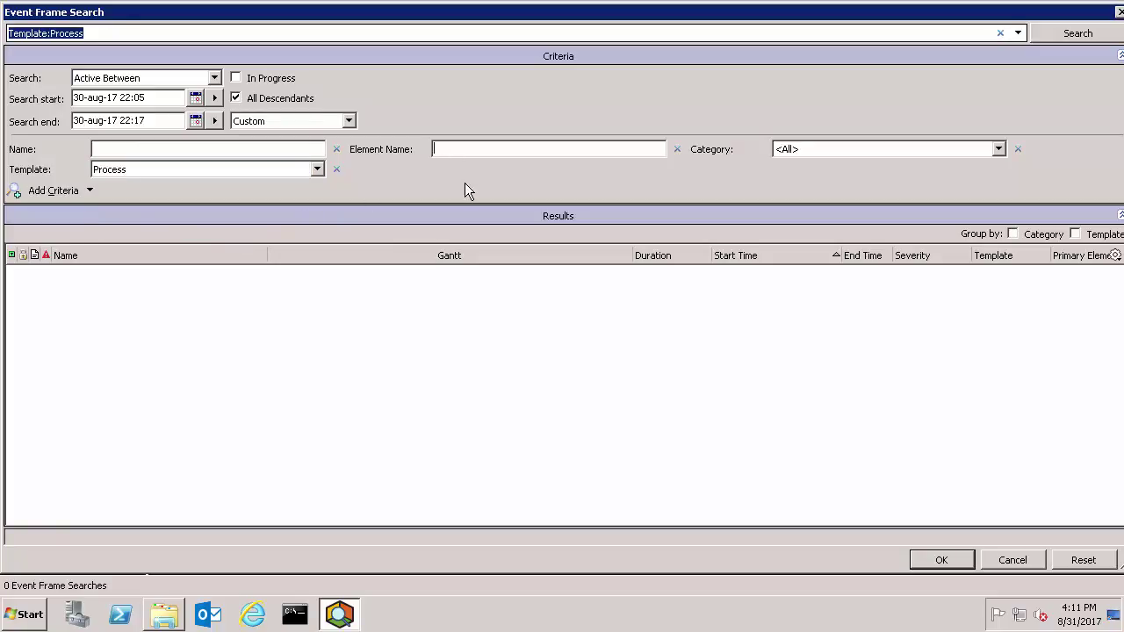
text(hou*5)
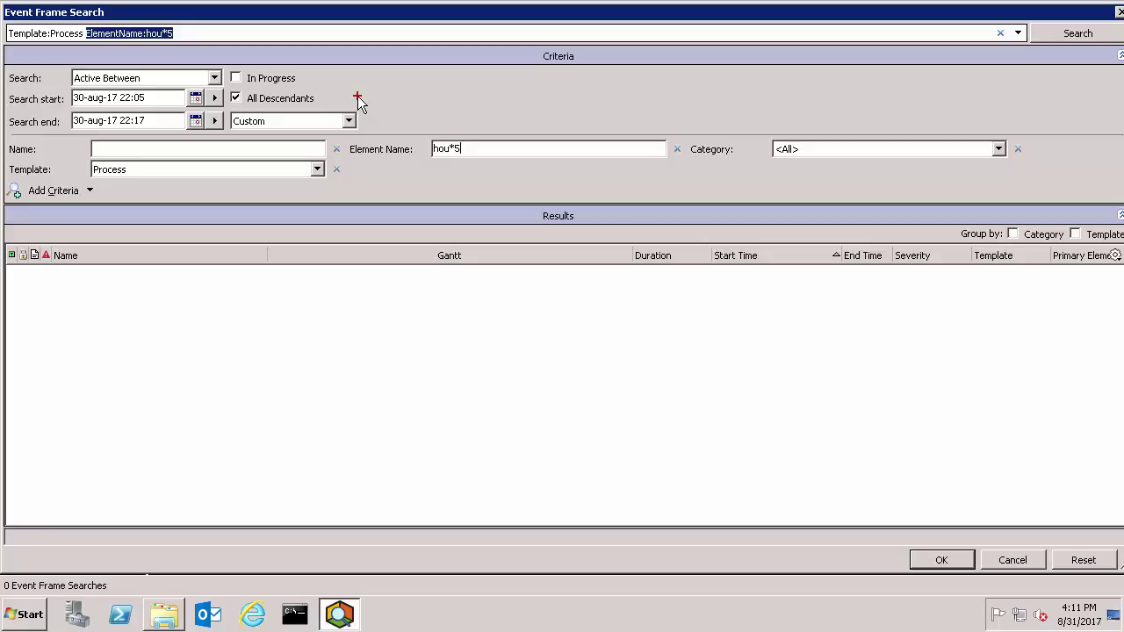
Turn off All Descendants and run the search, listing two Critical Process frames.
mouse_move(331, 85)
mouse_down()
mouse_move(219, 115)
mouse_move(225, 107)
mouse_up()
click(236, 98)
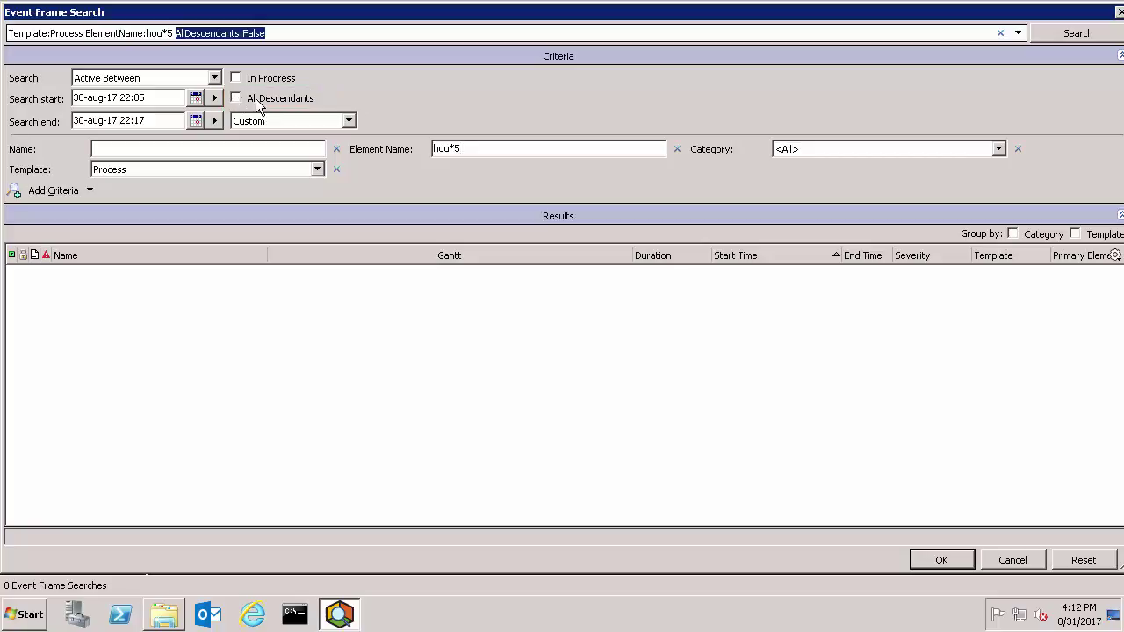
click(1072, 36)
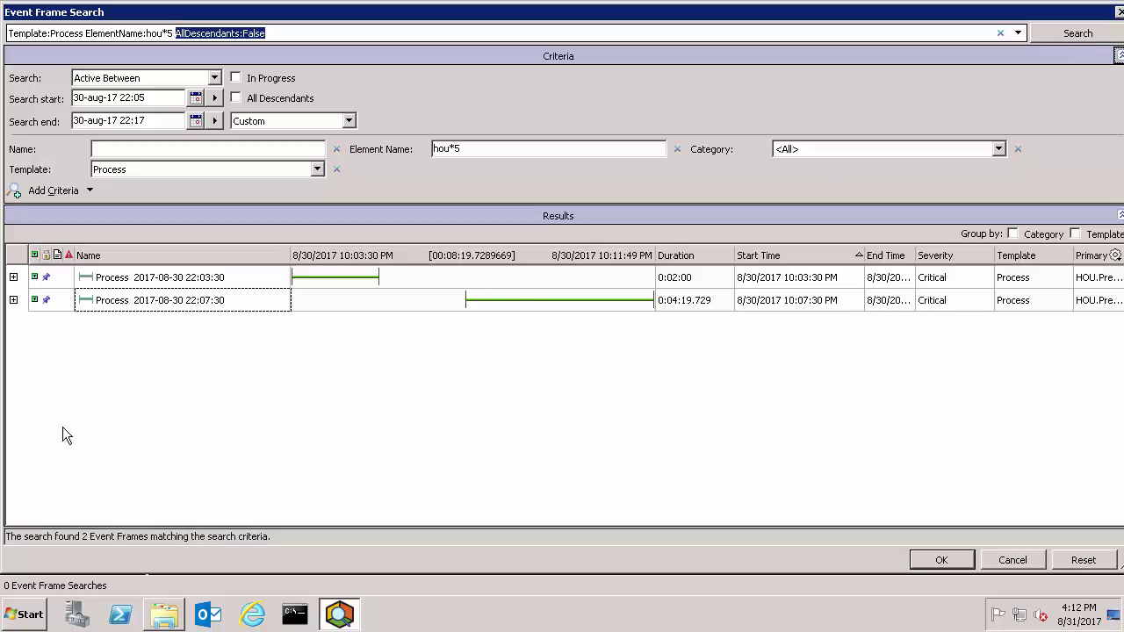
Expand the 22:07:30 Process frame to list its five Information/Critical child frames.
click(14, 301)
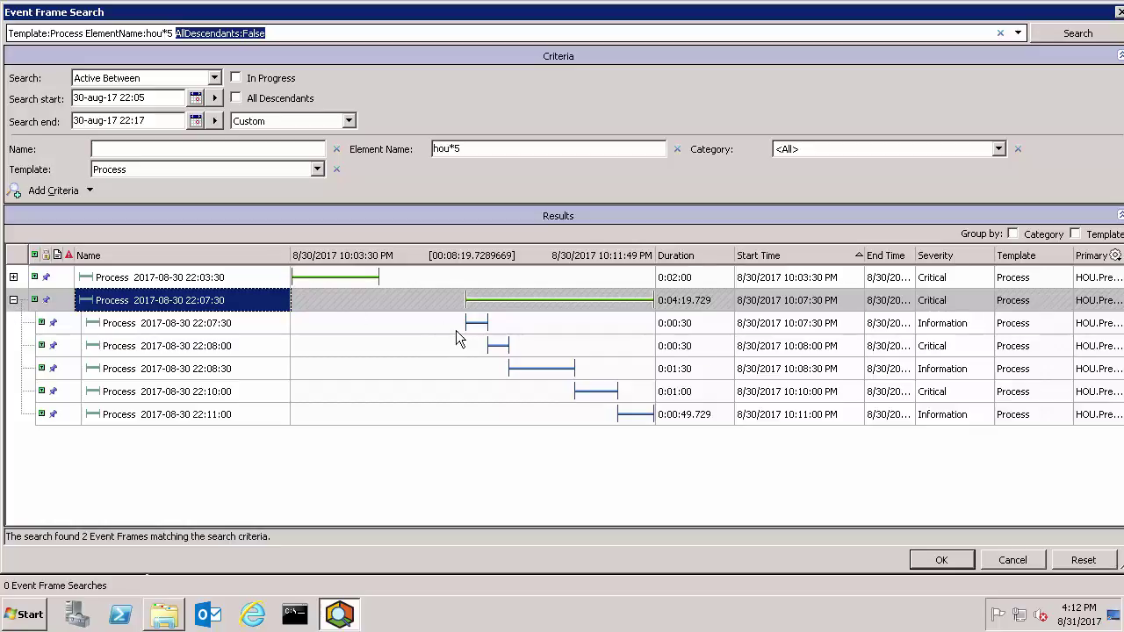
mouse_move(914, 288)
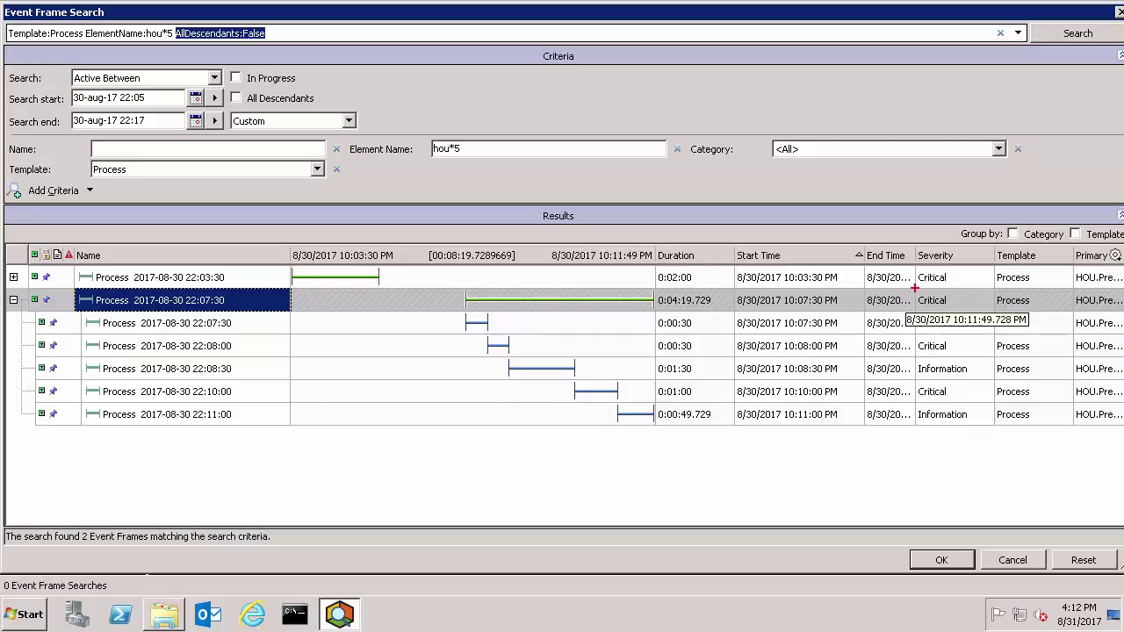
drag(915, 290, 995, 313)
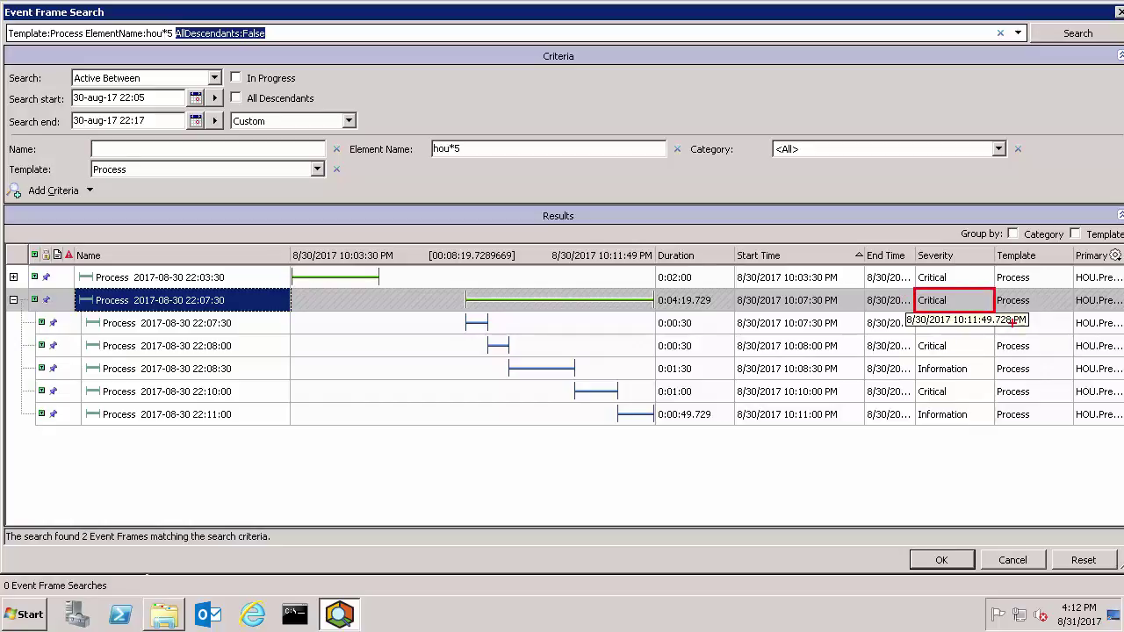